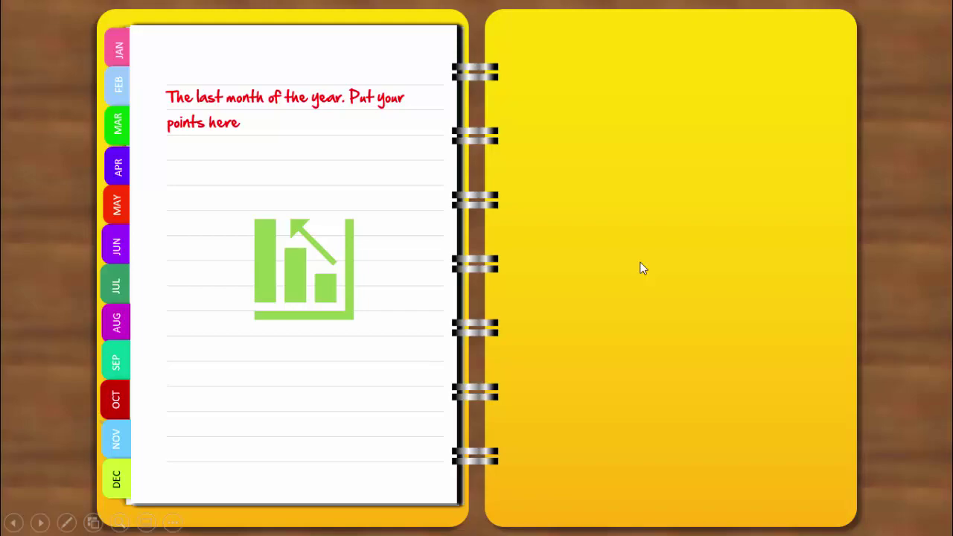
Advance the slideshow from the finished notebook slide to the YouTube channel promotion slide
{"action": "left_click", "coordinate": [908, 244]}
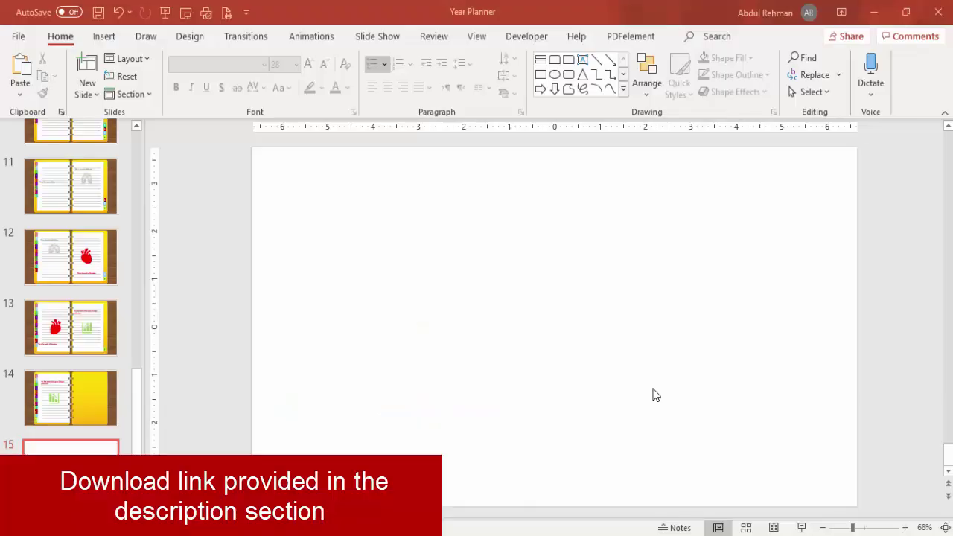
Fill the blank slide's background with the Medium wood texture
{"action": "right_click", "coordinate": [526, 243]}
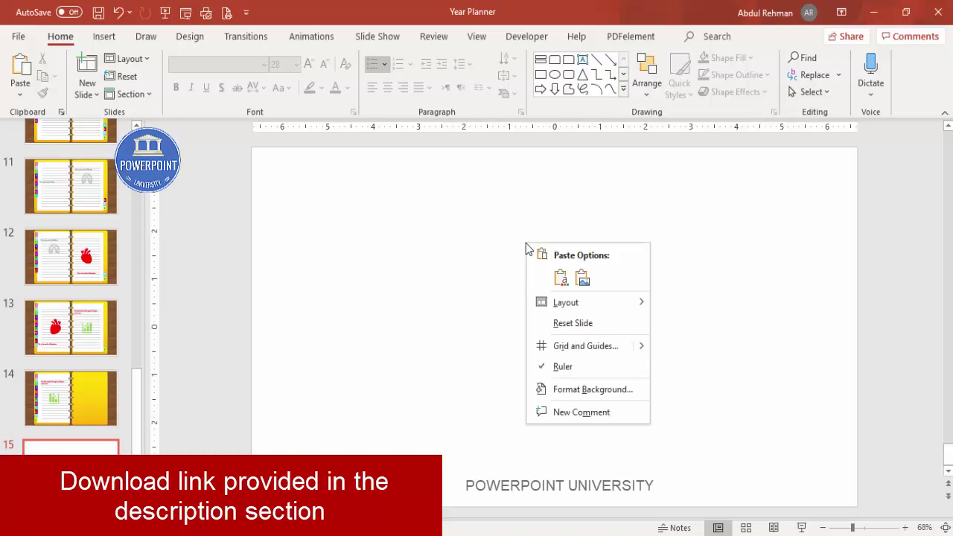
{"action": "left_click", "coordinate": [584, 389]}
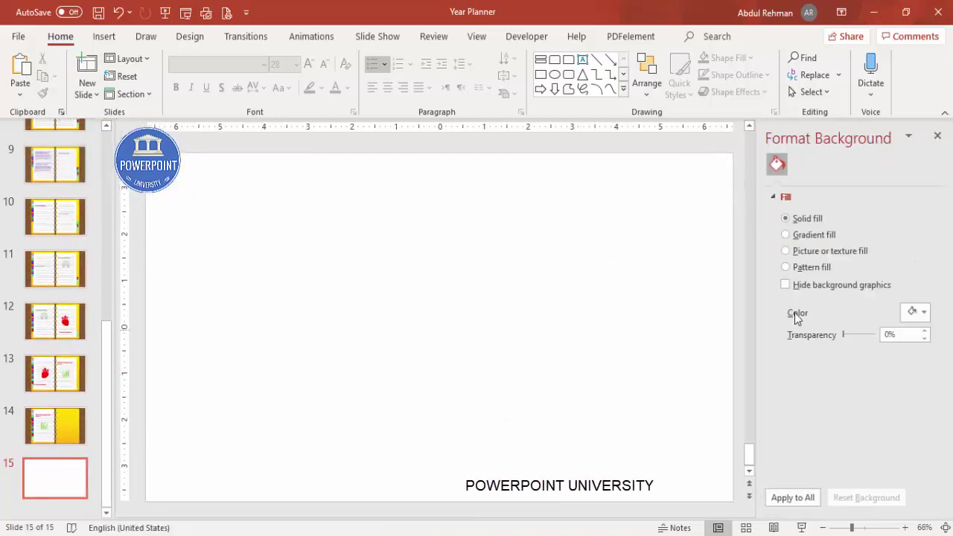
{"action": "left_click", "coordinate": [819, 253]}
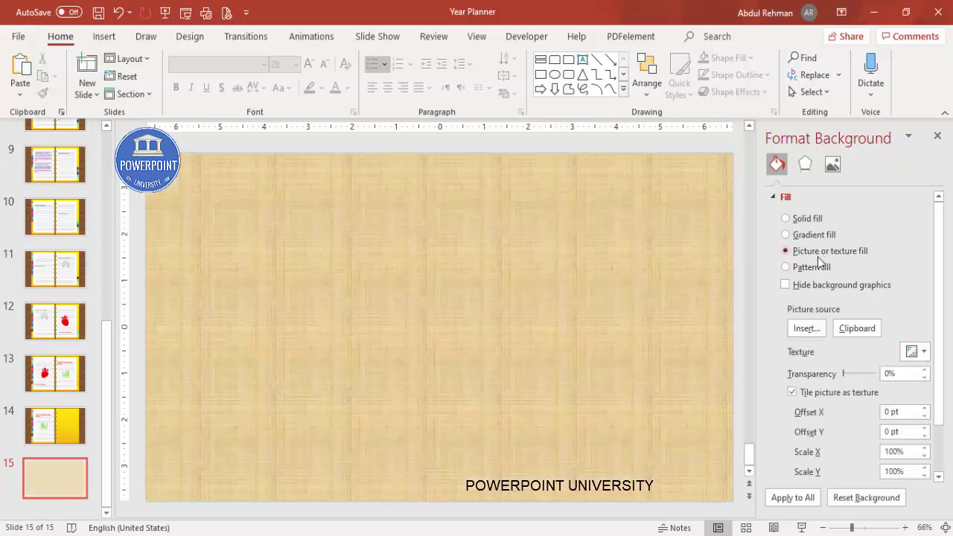
{"action": "left_click", "coordinate": [916, 352]}
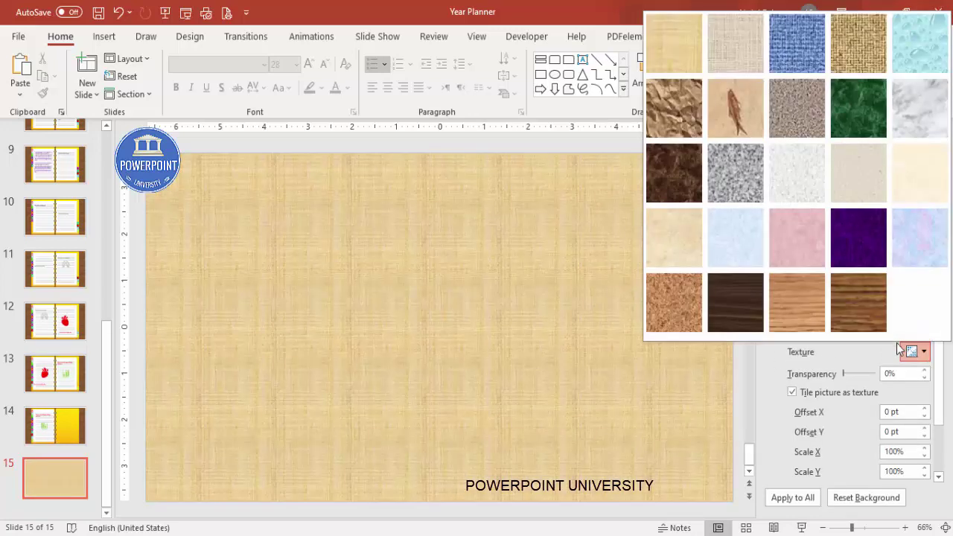
{"action": "left_click", "coordinate": [867, 304]}
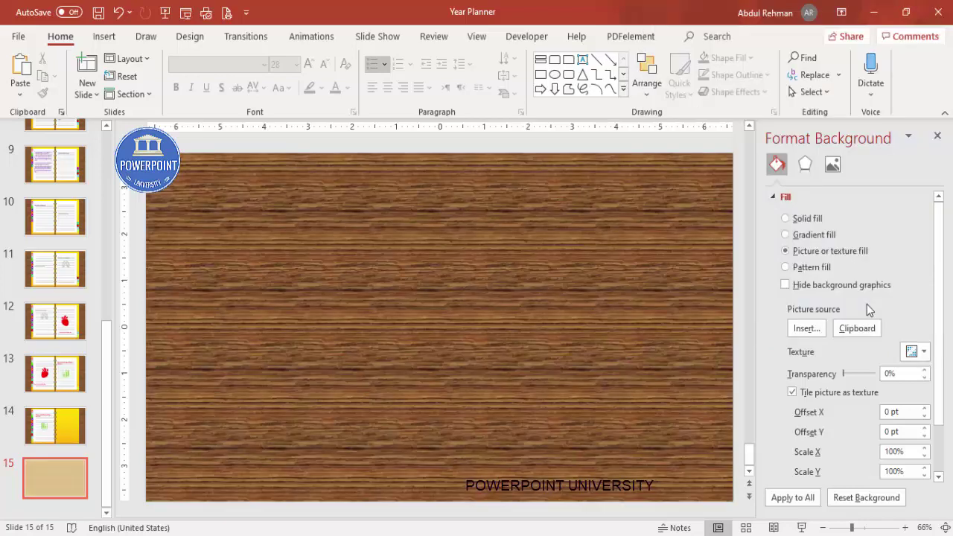
Apply the Blur artistic effect to the wood background and turn on the alignment guides
{"action": "left_click", "coordinate": [807, 165]}
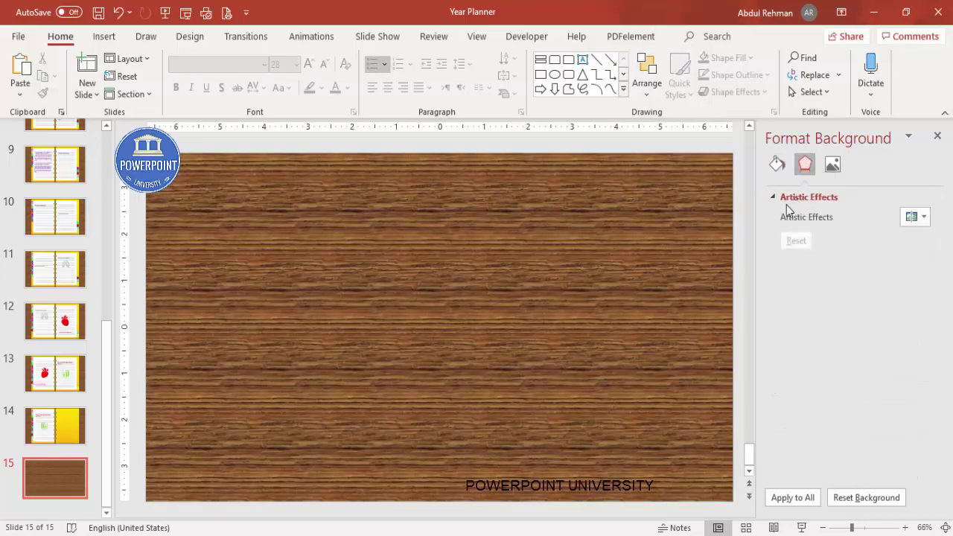
{"action": "left_click", "coordinate": [913, 222]}
{"action": "left_click", "coordinate": [917, 308]}
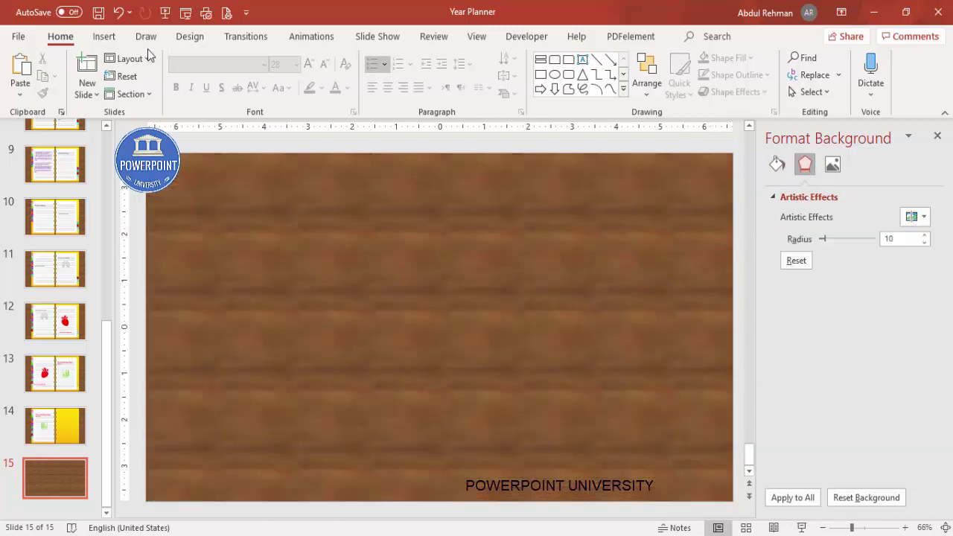
{"action": "left_click", "coordinate": [484, 39]}
{"action": "left_click", "coordinate": [295, 92]}
Draw a tall rounded rectangle on the left half with less rounded corners
{"action": "left_click", "coordinate": [108, 36]}
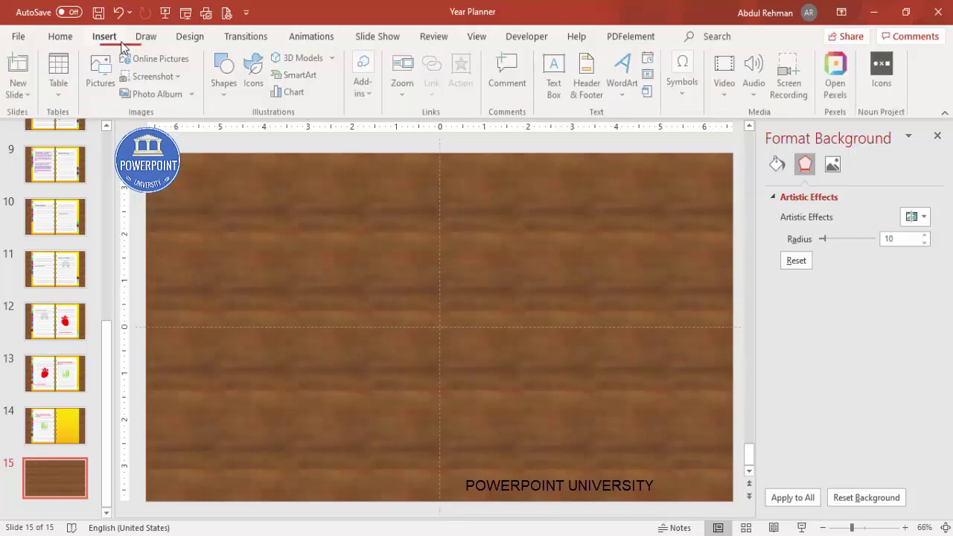
{"action": "left_click", "coordinate": [224, 95]}
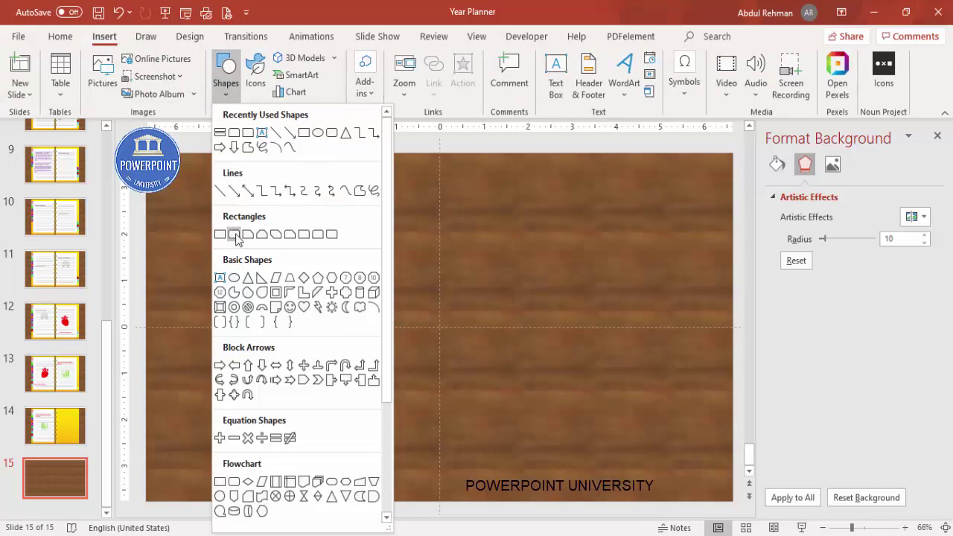
{"action": "left_click", "coordinate": [236, 235]}
{"action": "left_click_drag", "start_coordinate": [204, 171], "coordinate": [428, 491]}
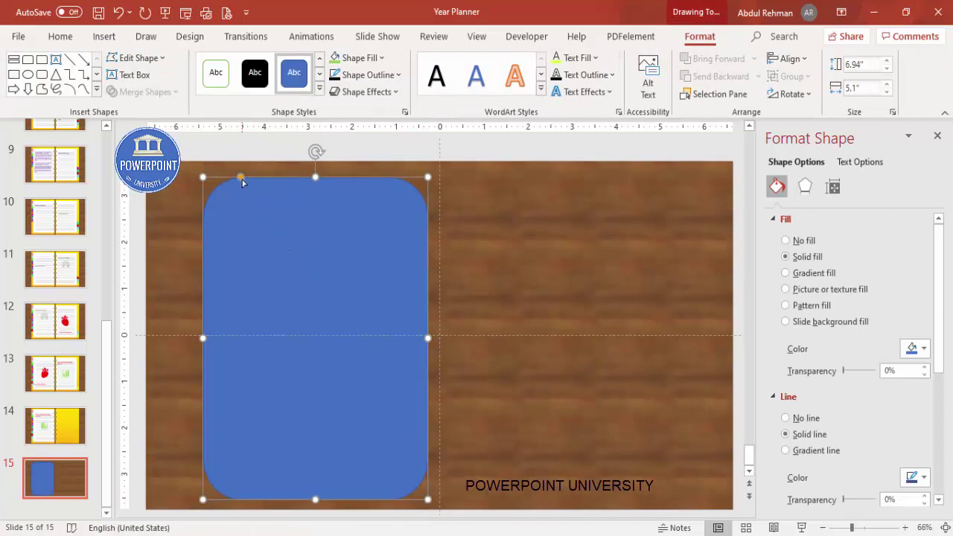
{"action": "left_click_drag", "start_coordinate": [242, 178], "coordinate": [212, 171]}
{"action": "left_click_drag", "start_coordinate": [200, 340], "coordinate": [189, 341]}
{"action": "left_click_drag", "start_coordinate": [334, 270], "coordinate": [334, 261]}
Remove the rectangle's outline and fill it with Orange
{"action": "left_click", "coordinate": [365, 75]}
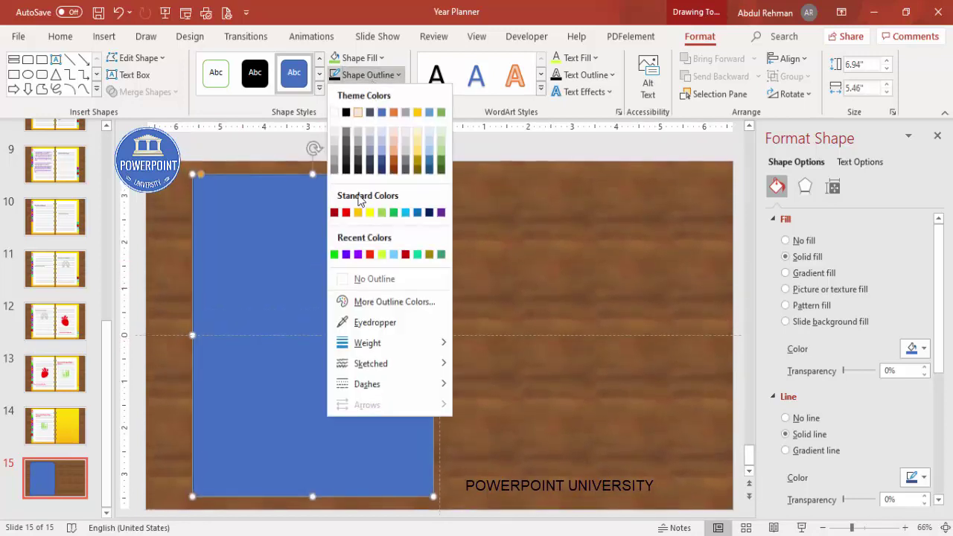
{"action": "left_click", "coordinate": [374, 281]}
{"action": "left_click", "coordinate": [381, 58]}
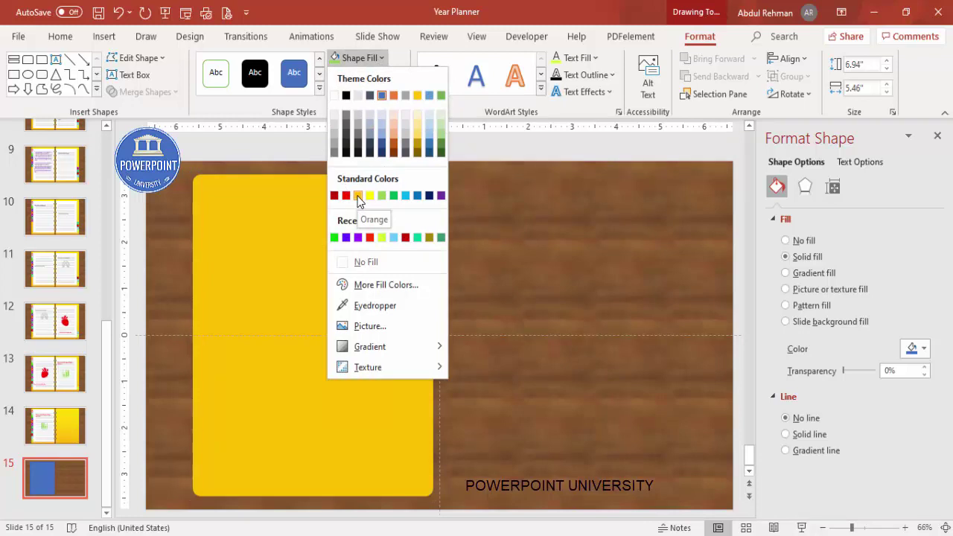
{"action": "left_click", "coordinate": [358, 196]}
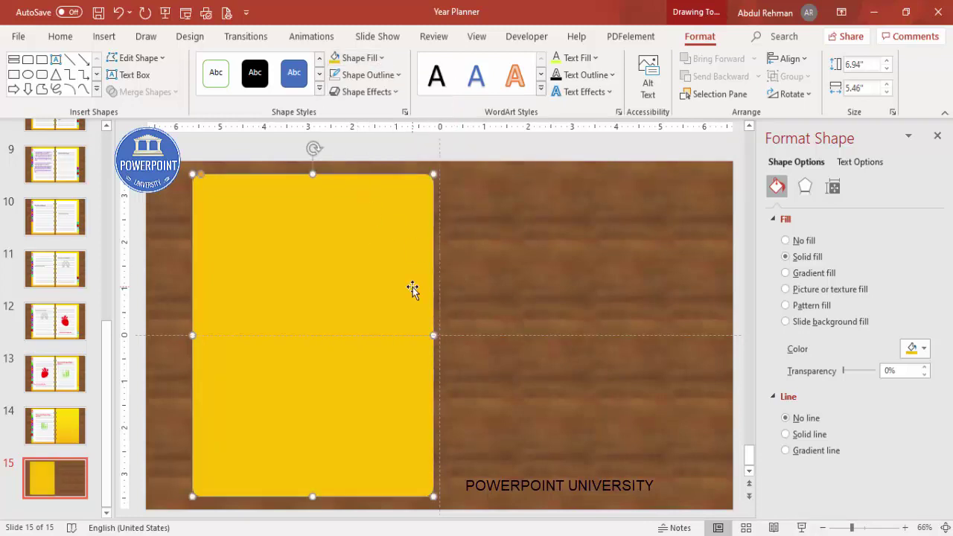
Duplicate the yellow cover onto the right half and save the presentation
{"action": "left_click_drag", "start_coordinate": [404, 288], "coordinate": [586, 242]}
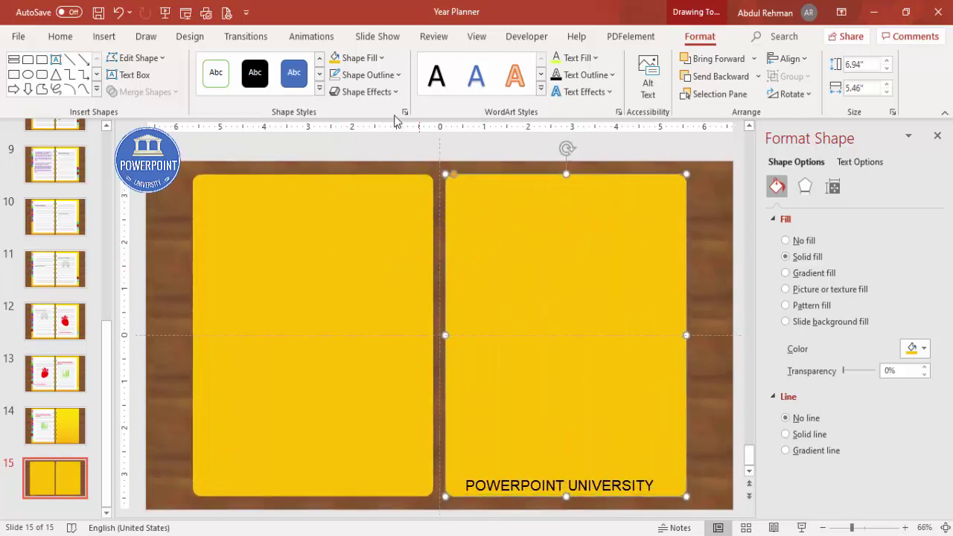
{"action": "left_click", "coordinate": [708, 255]}
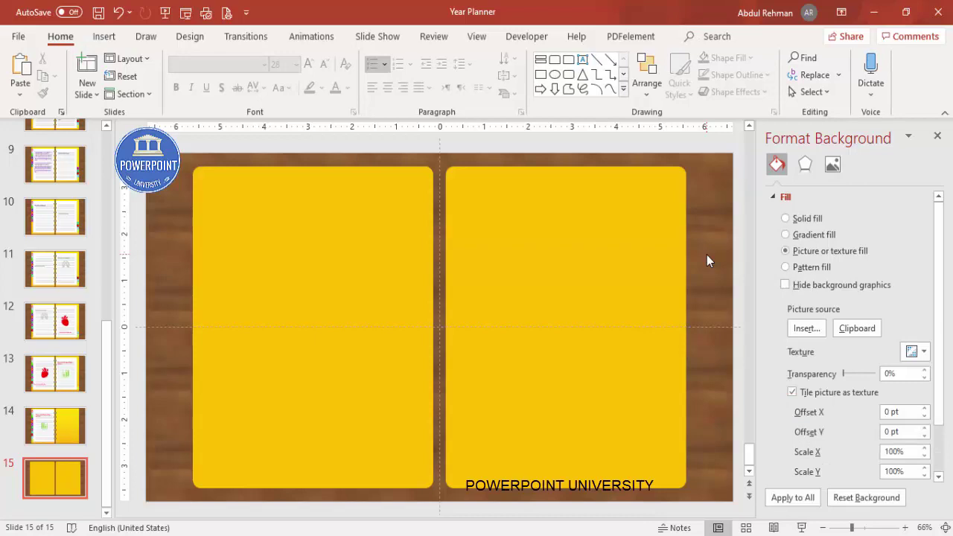
{"action": "key", "text": "ctrl+s"}
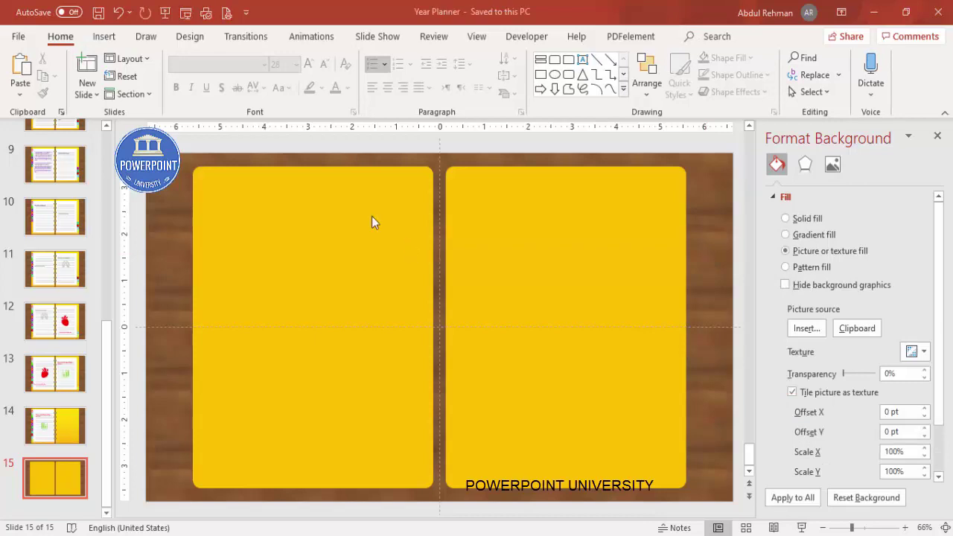
Draw a white, outline-free rectangle page inside the left yellow cover
{"action": "left_click", "coordinate": [105, 37]}
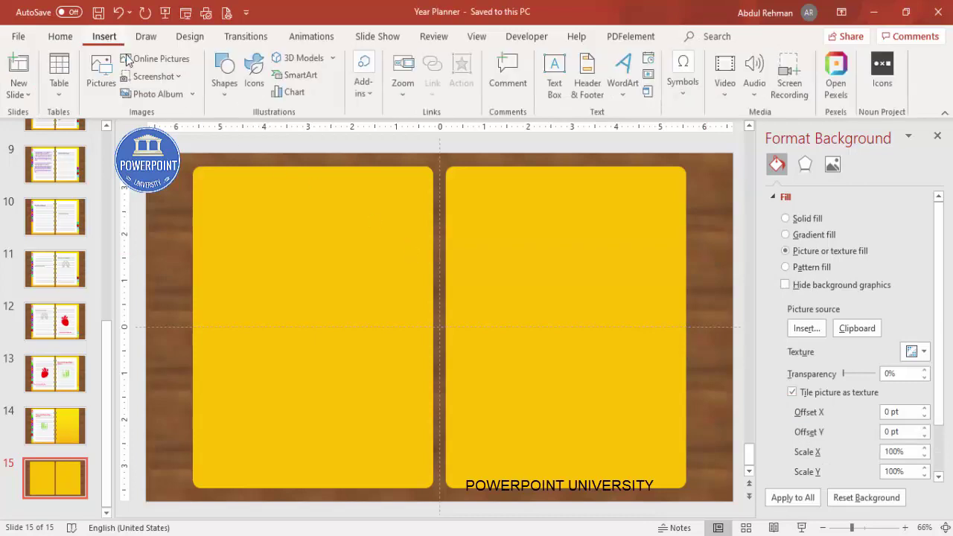
{"action": "left_click", "coordinate": [219, 101]}
{"action": "left_click", "coordinate": [224, 245]}
{"action": "left_click_drag", "start_coordinate": [207, 181], "coordinate": [427, 475]}
{"action": "left_click", "coordinate": [369, 75]}
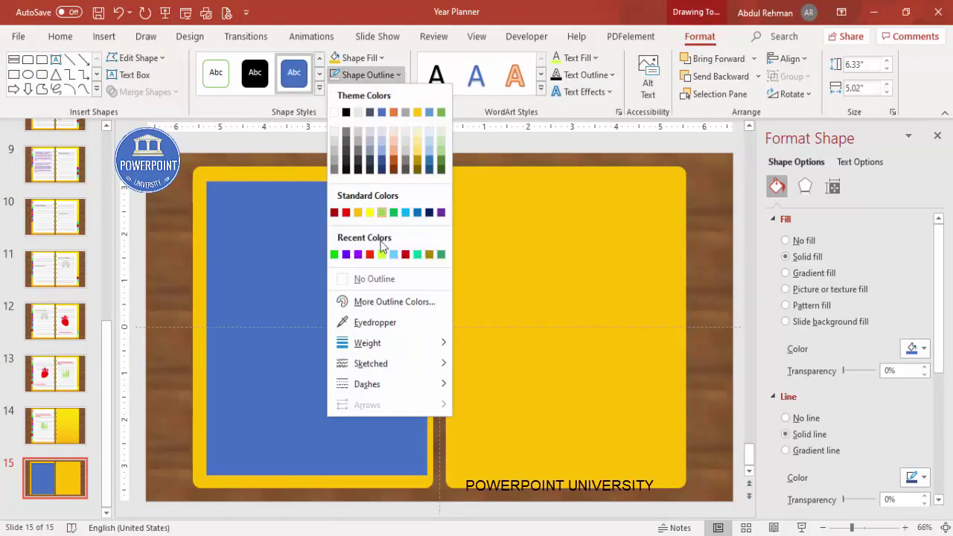
{"action": "left_click", "coordinate": [373, 278]}
{"action": "left_click", "coordinate": [363, 59]}
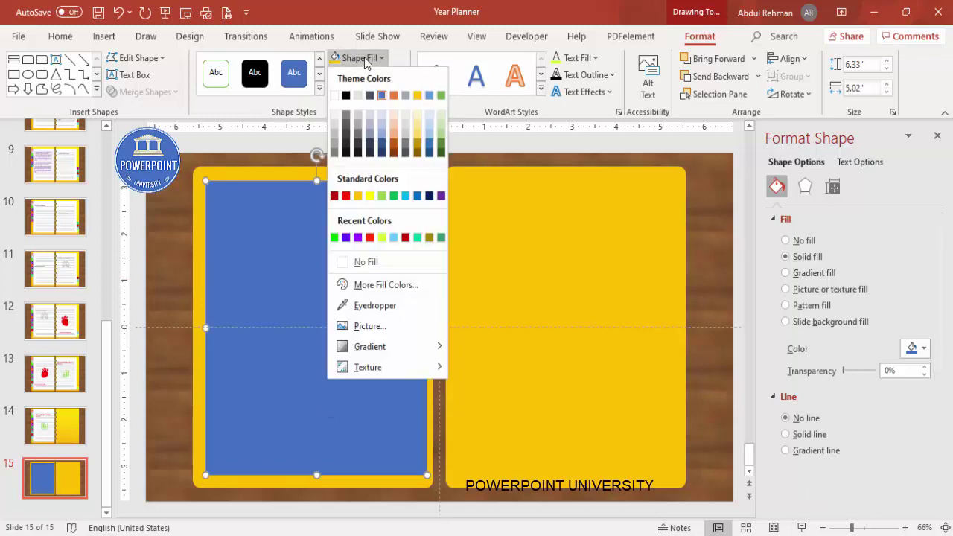
{"action": "left_click", "coordinate": [334, 96]}
Give the white page an Offset Left shadow preset
{"action": "left_click", "coordinate": [806, 188]}
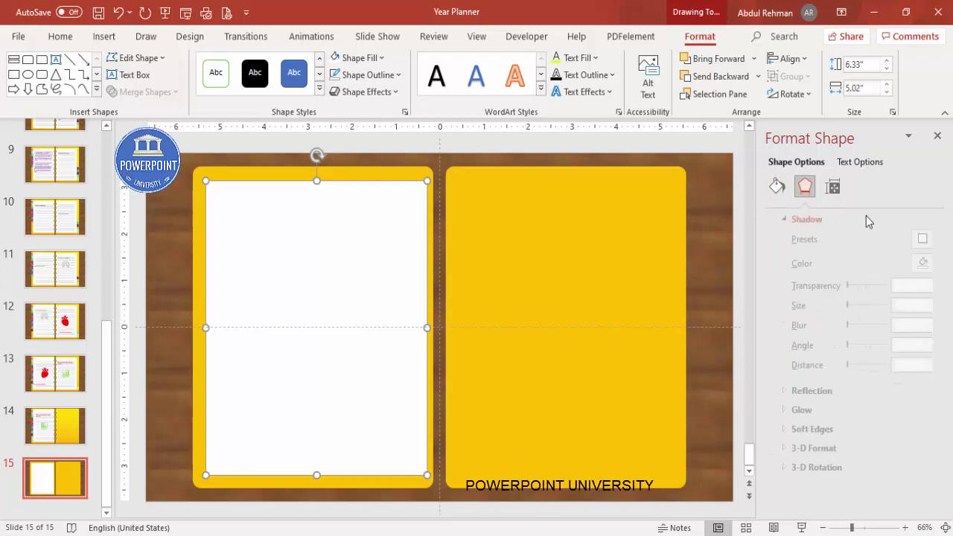
{"action": "left_click", "coordinate": [920, 240]}
{"action": "left_click", "coordinate": [921, 399]}
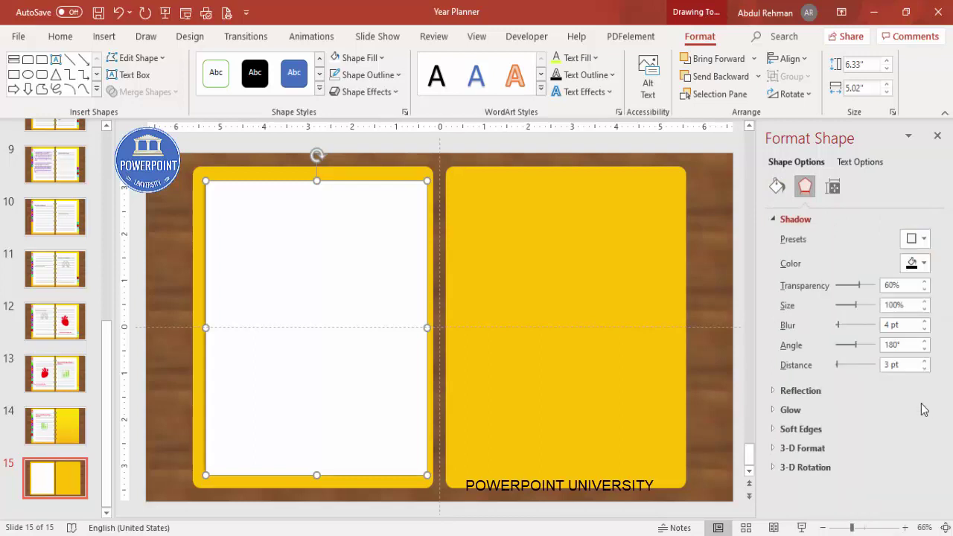
{"action": "left_click", "coordinate": [174, 250]}
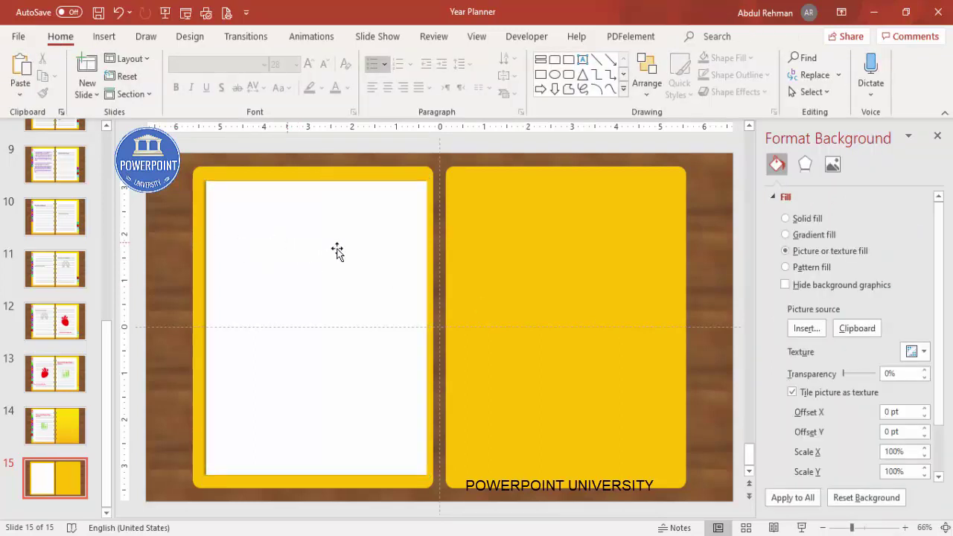
{"action": "left_click", "coordinate": [105, 36]}
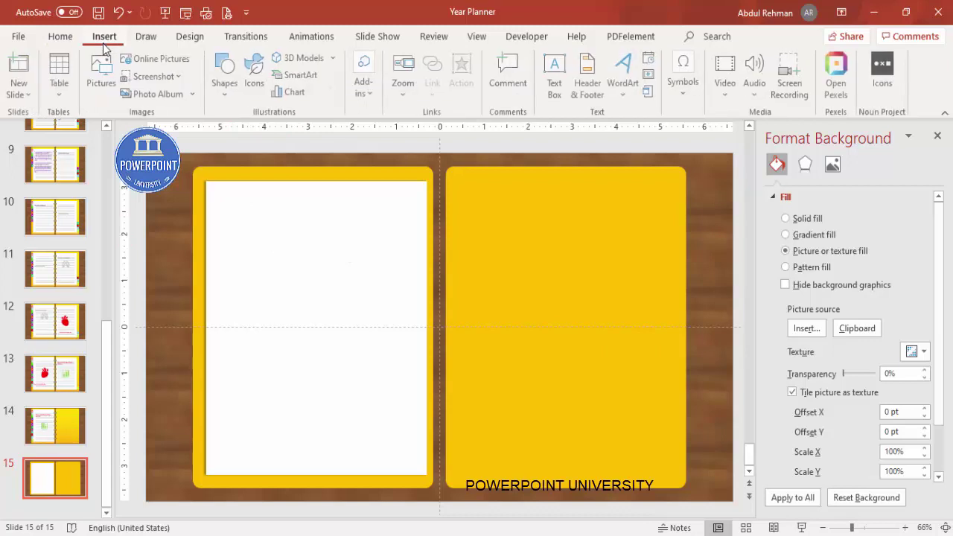
Draw a gray horizontal ruled line near the top of the left page
{"action": "left_click", "coordinate": [229, 96]}
{"action": "left_click", "coordinate": [224, 188]}
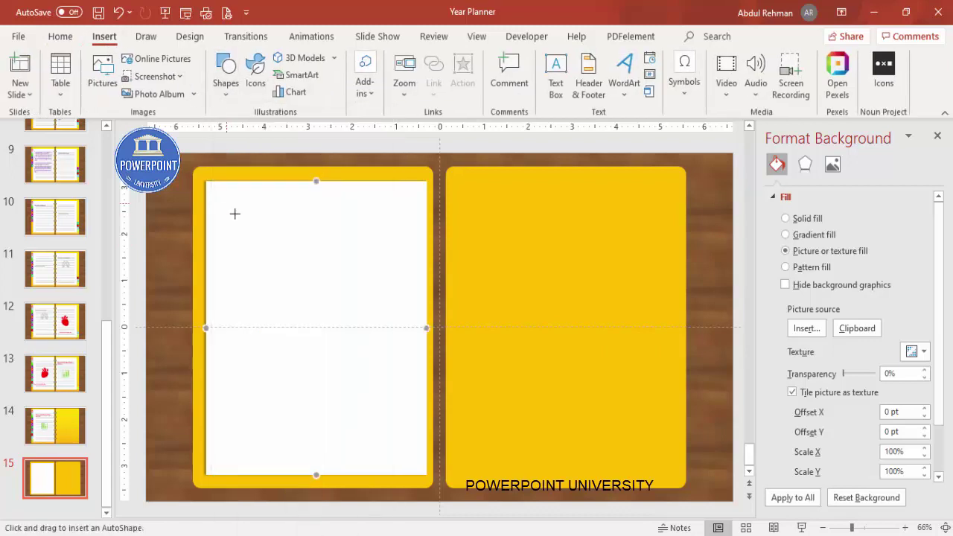
{"action": "mouse_move", "coordinate": [222, 223]}
{"action": "left_mouse_down"}
{"action": "mouse_move", "coordinate": [356, 231]}
{"action": "mouse_move", "coordinate": [402, 222]}
{"action": "left_mouse_up"}
{"action": "left_click", "coordinate": [370, 76]}
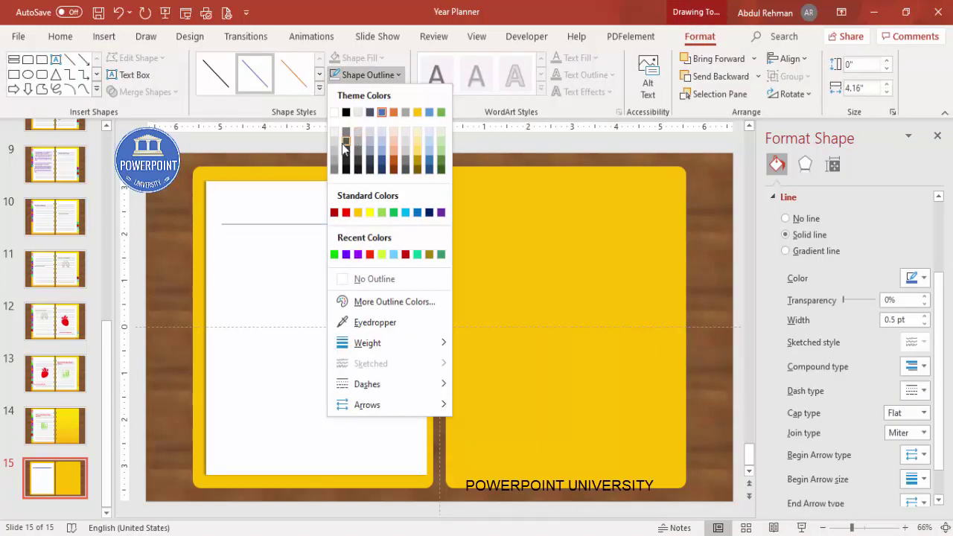
{"action": "left_click", "coordinate": [335, 158]}
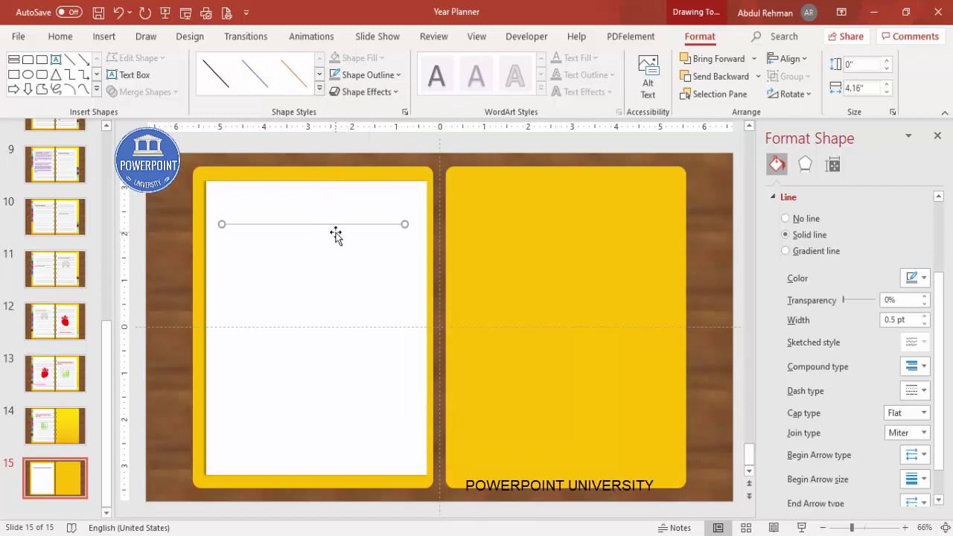
Copy the line down into eleven evenly spaced lines and group them
{"action": "left_click_drag", "start_coordinate": [339, 225], "coordinate": [341, 248]}
{"action": "key", "text": "ctrl+d"}
{"action": "key", "text": "ctrl+d"}
{"action": "key", "text": "ctrl+d"}
{"action": "key", "text": "ctrl+d"}
{"action": "key", "text": "ctrl+d"}
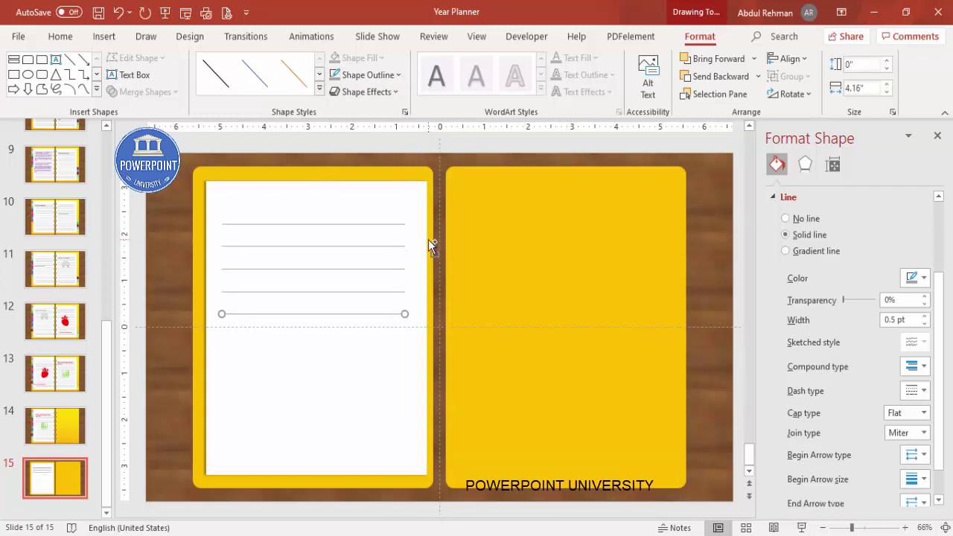
{"action": "key", "text": "ctrl+d"}
{"action": "key", "text": "ctrl+d"}
{"action": "key", "text": "ctrl+d"}
{"action": "key", "text": "ctrl+d"}
{"action": "left_click_drag", "start_coordinate": [162, 200], "coordinate": [423, 465]}
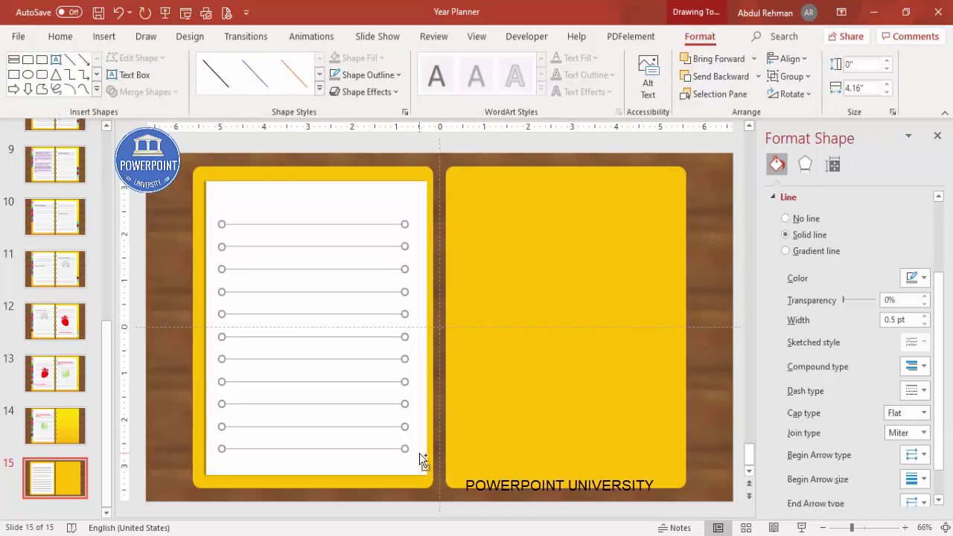
{"action": "key", "text": "ctrl+g"}
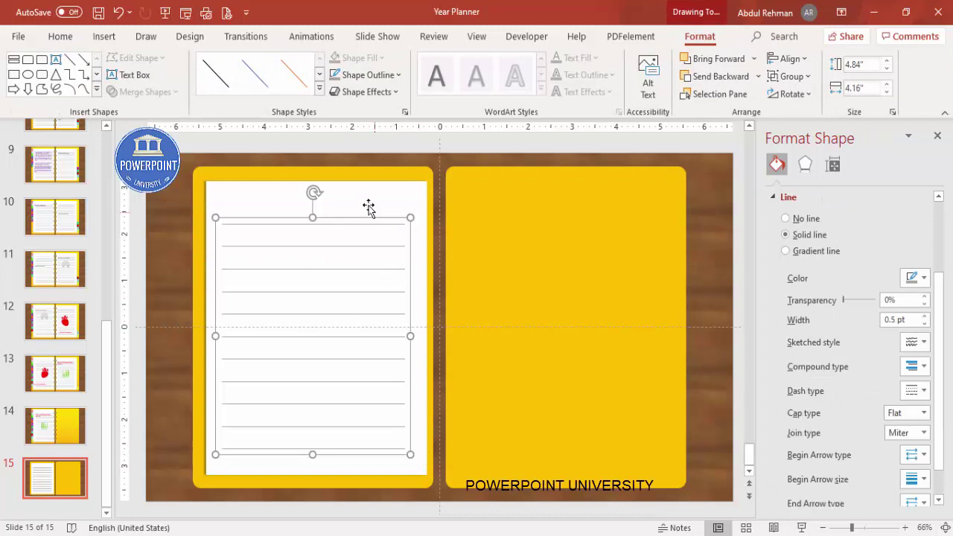
Group the white page with its ruled lines and copy it onto the right cover
{"action": "left_click", "coordinate": [348, 196], "text": "shift"}
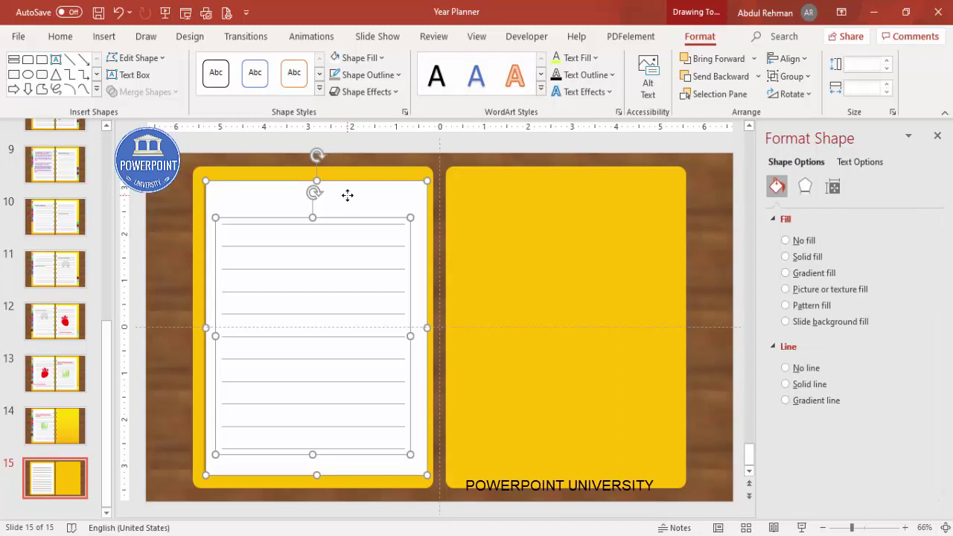
{"action": "key", "text": "ctrl+g"}
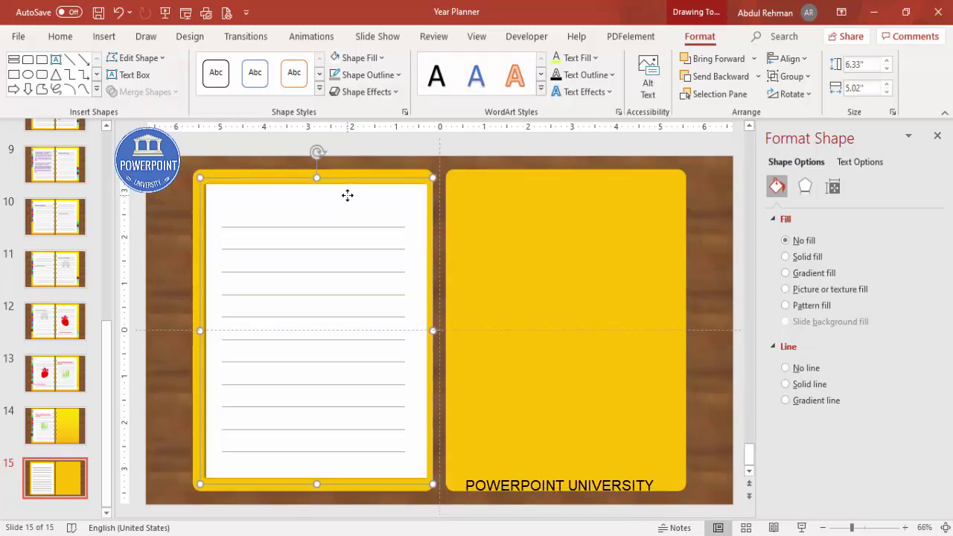
{"action": "left_click_drag", "start_coordinate": [350, 206], "coordinate": [587, 196], "text": "ctrl"}
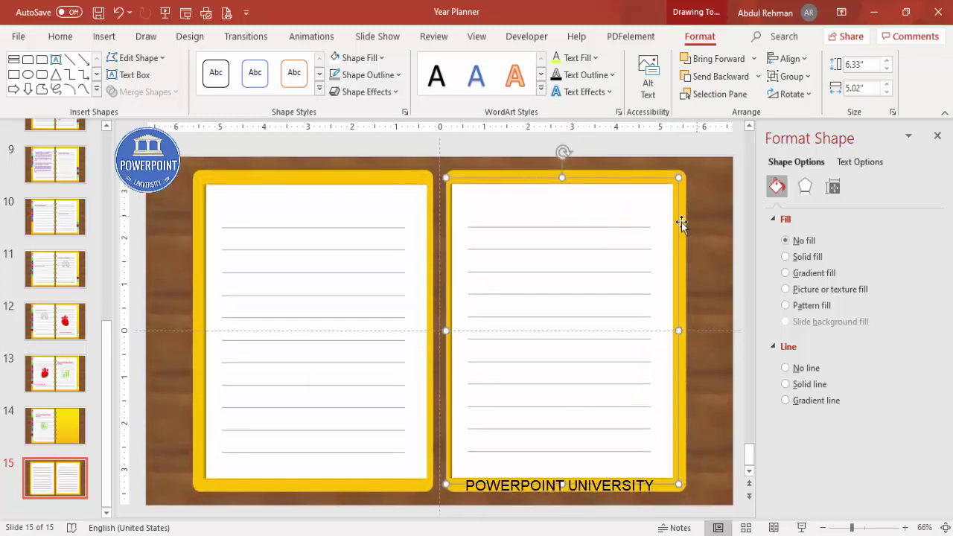
Give the right lined page a soft outer shadow preset
{"action": "left_click", "coordinate": [805, 186]}
{"action": "left_click", "coordinate": [673, 188], "text": "shift"}
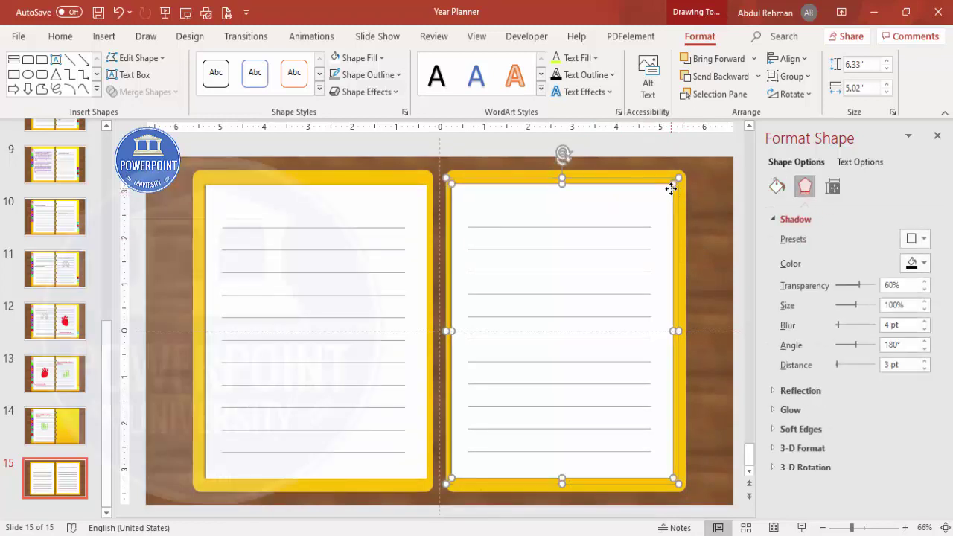
{"action": "left_click", "coordinate": [915, 239]}
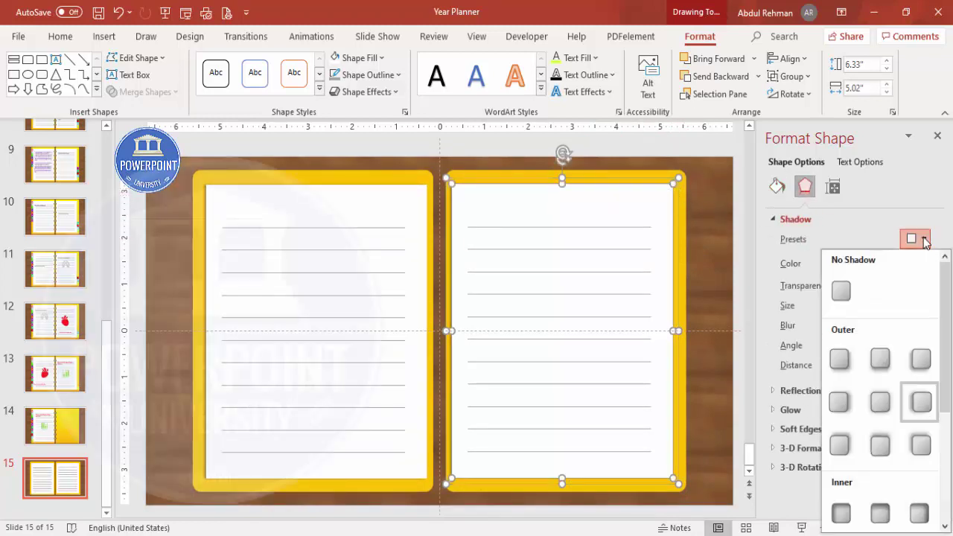
{"action": "left_click", "coordinate": [840, 361]}
{"action": "left_click", "coordinate": [708, 298]}
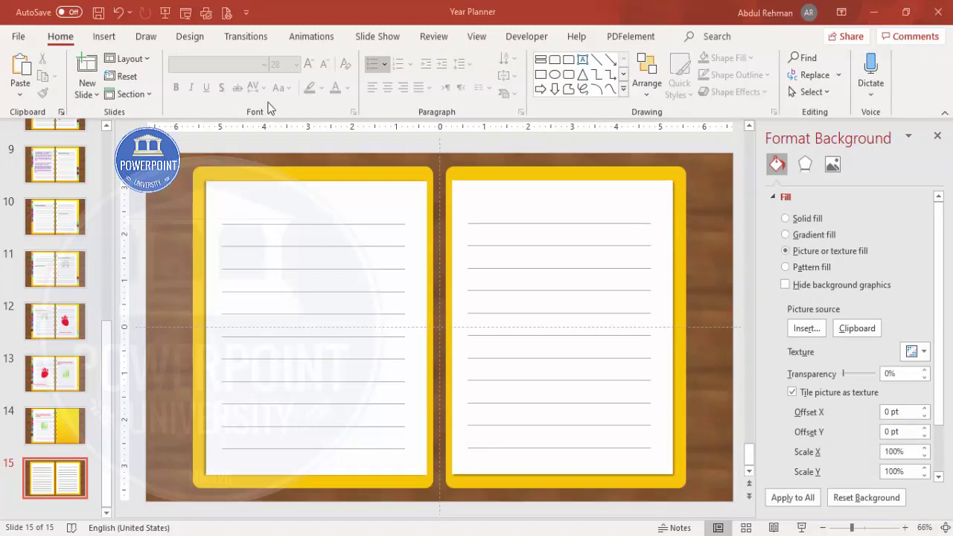
Draw a green, outline-free top-corners-rounded rectangle at the right page's top corner
{"action": "left_click", "coordinate": [104, 35]}
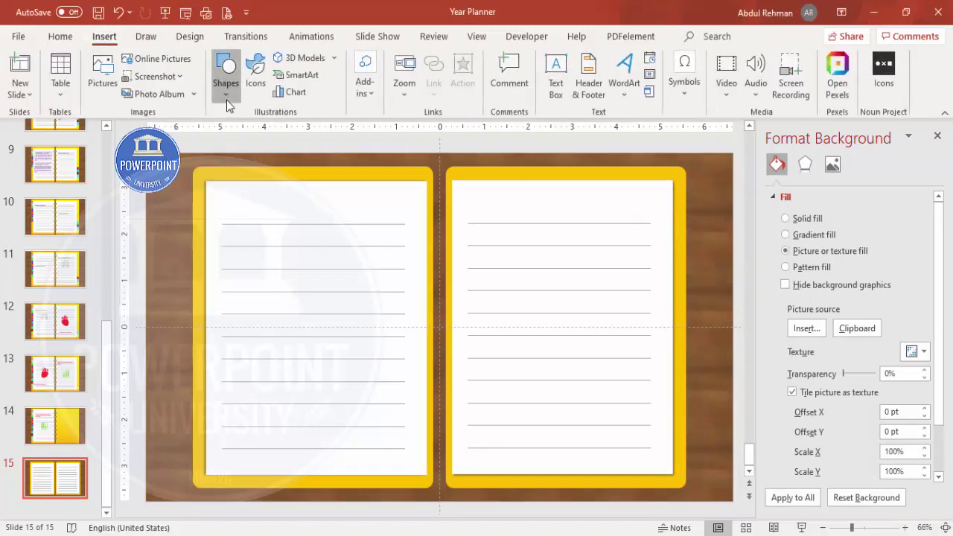
{"action": "left_click", "coordinate": [226, 99]}
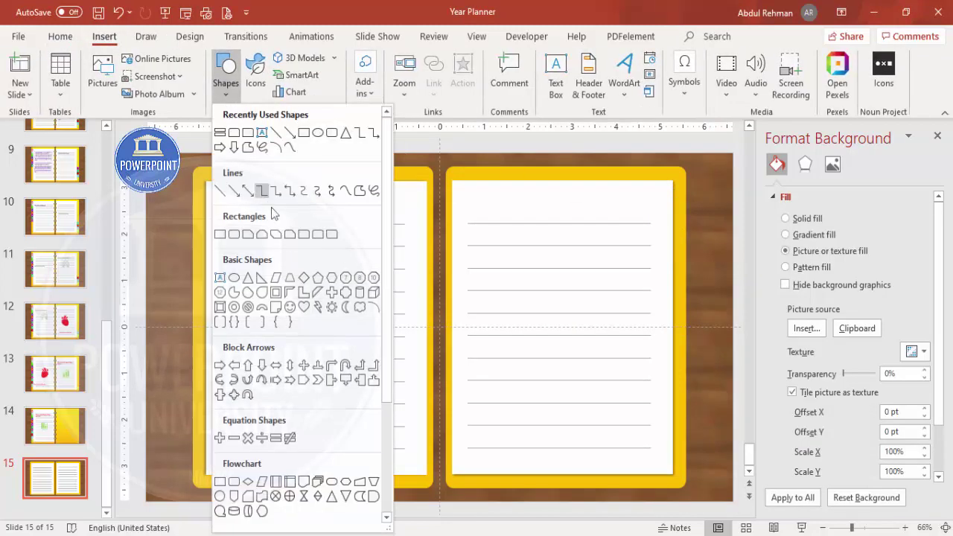
{"action": "left_click", "coordinate": [318, 236]}
{"action": "left_click_drag", "start_coordinate": [638, 208], "coordinate": [679, 241]}
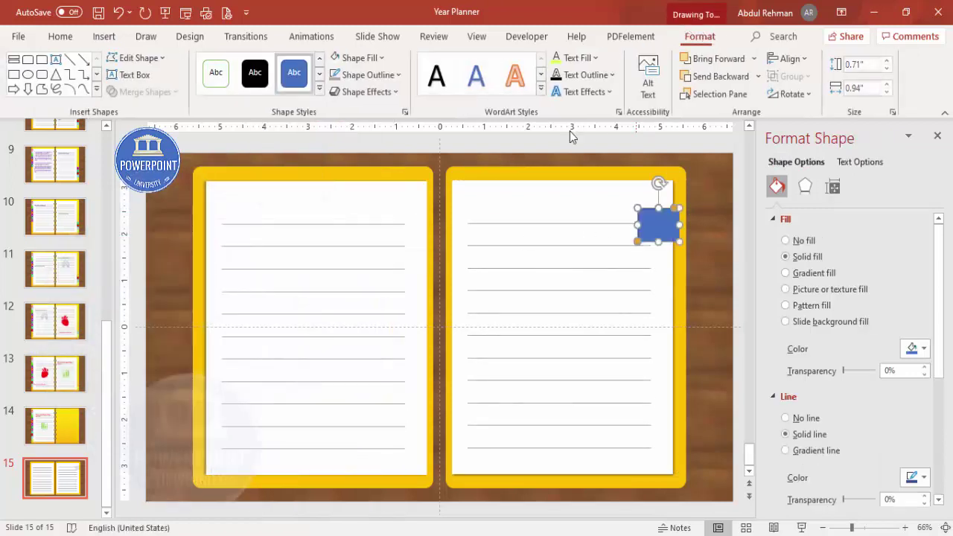
{"action": "left_click", "coordinate": [372, 76]}
{"action": "left_click", "coordinate": [379, 280]}
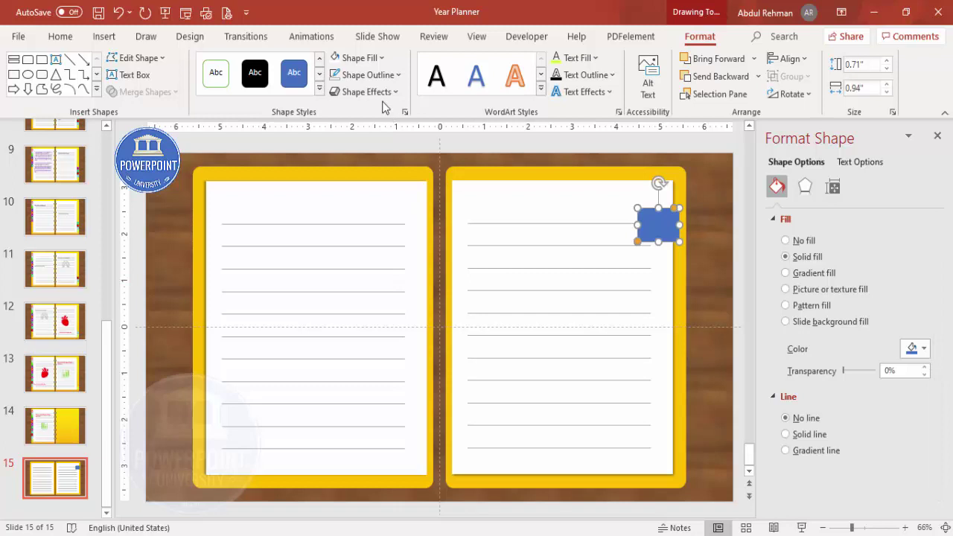
{"action": "left_click", "coordinate": [358, 58]}
{"action": "left_click", "coordinate": [416, 239]}
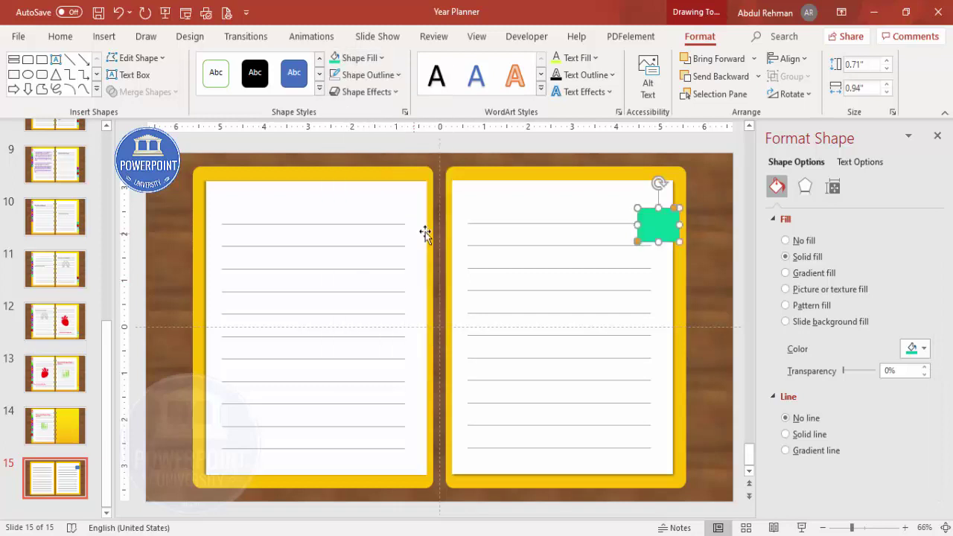
Rotate the green tab 90° right and place it on the right page's top-right edge
{"action": "left_click", "coordinate": [790, 94]}
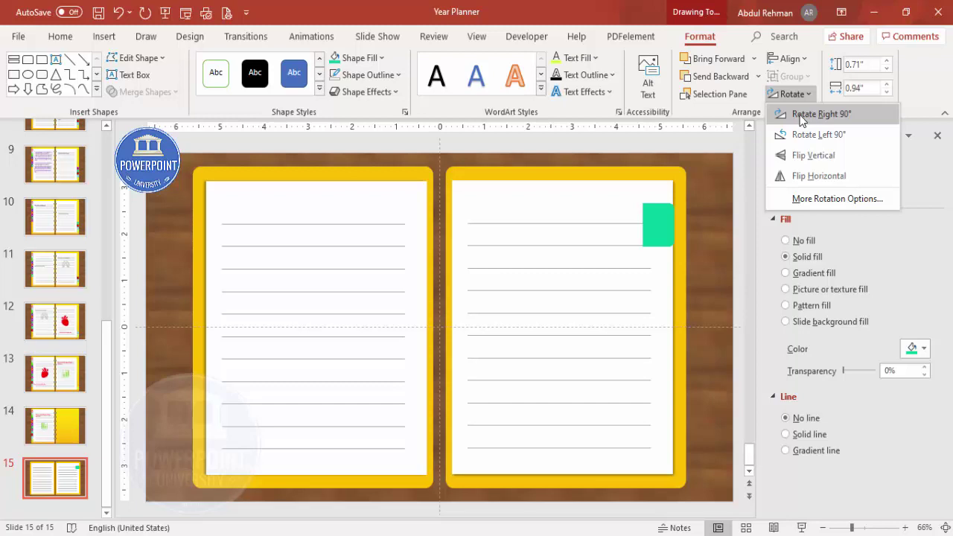
{"action": "left_click", "coordinate": [802, 119]}
{"action": "left_click_drag", "start_coordinate": [662, 224], "coordinate": [686, 211]}
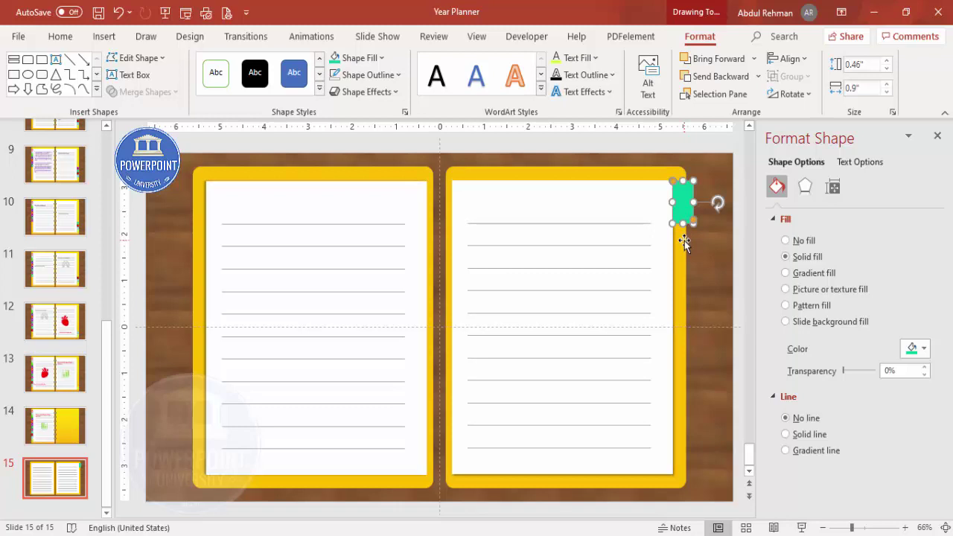
{"action": "left_click", "coordinate": [705, 283]}
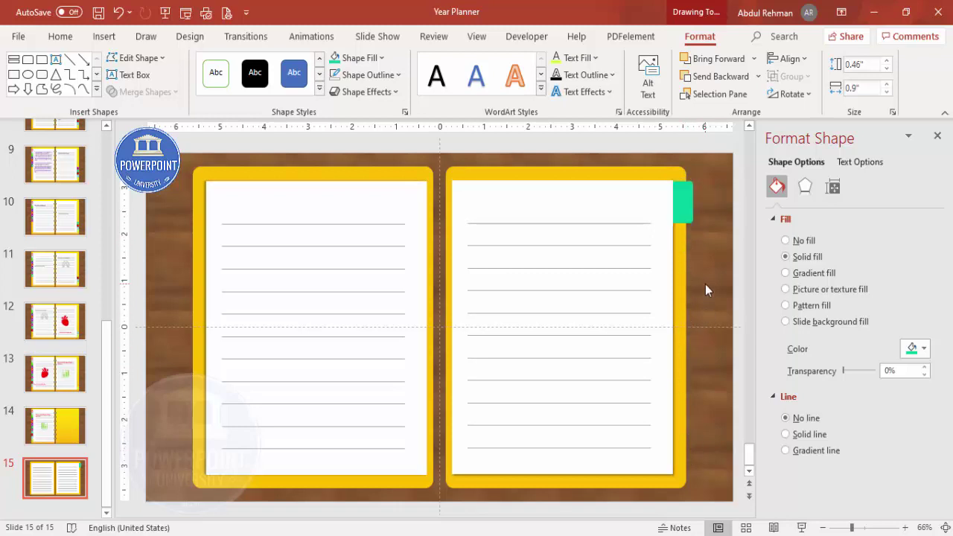
Add a text box reading 'JAN' on the right page
{"action": "left_click", "coordinate": [105, 37]}
{"action": "left_click", "coordinate": [555, 74]}
{"action": "left_click_drag", "start_coordinate": [553, 195], "coordinate": [589, 214]}
{"action": "type", "text": "JAN"}
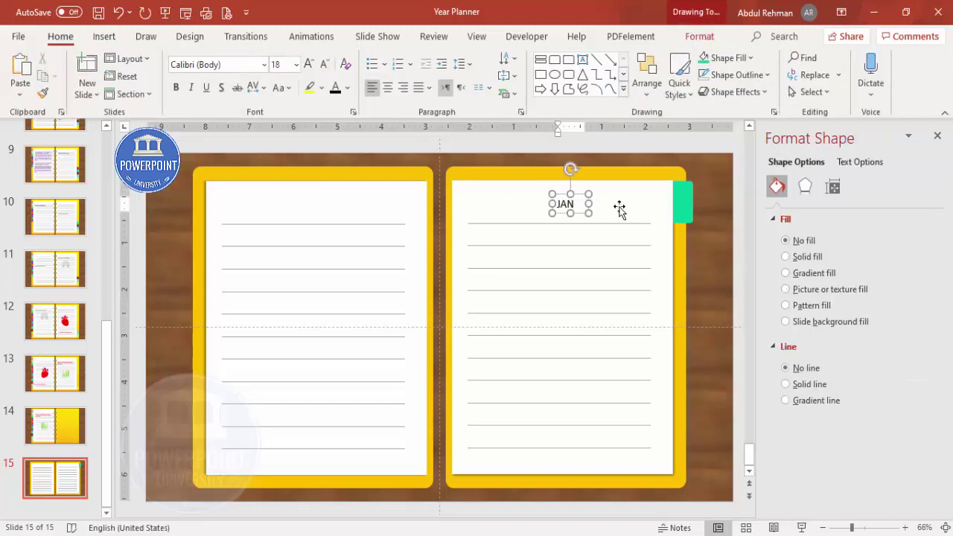
{"action": "left_click", "coordinate": [580, 195]}
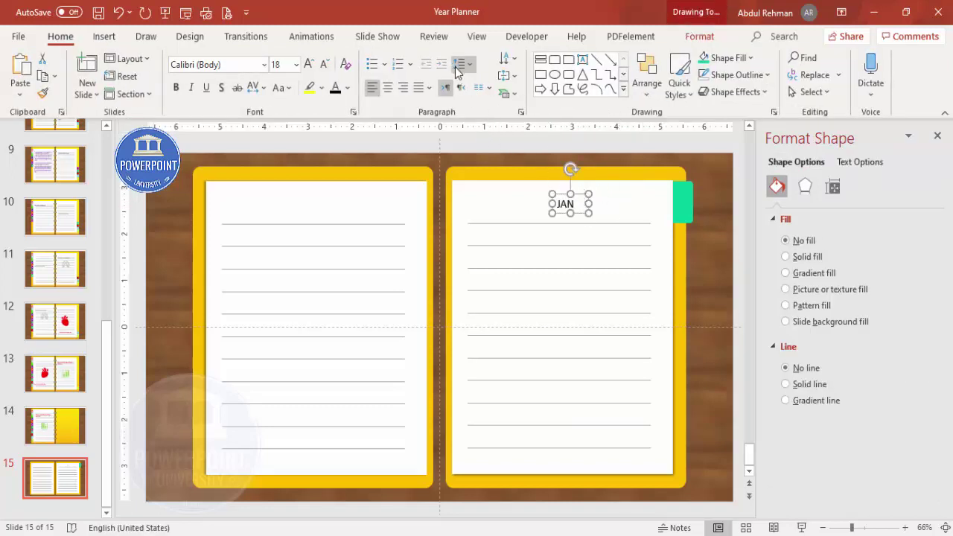
Make 'JAN' vertical and centred on the green tab, then group it with the right page
{"action": "left_click", "coordinate": [456, 67]}
{"action": "left_click", "coordinate": [508, 59]}
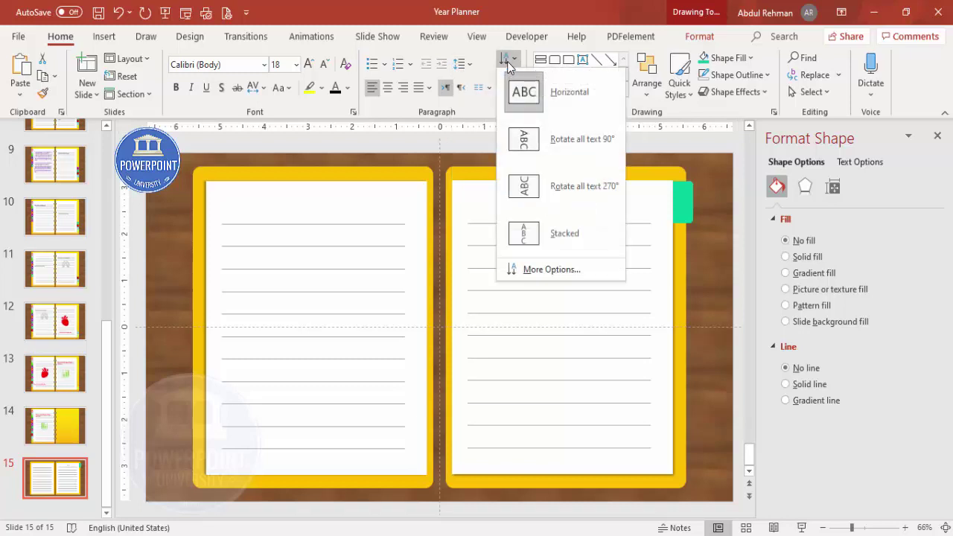
{"action": "left_click", "coordinate": [560, 187]}
{"action": "left_click_drag", "start_coordinate": [570, 214], "coordinate": [570, 232]}
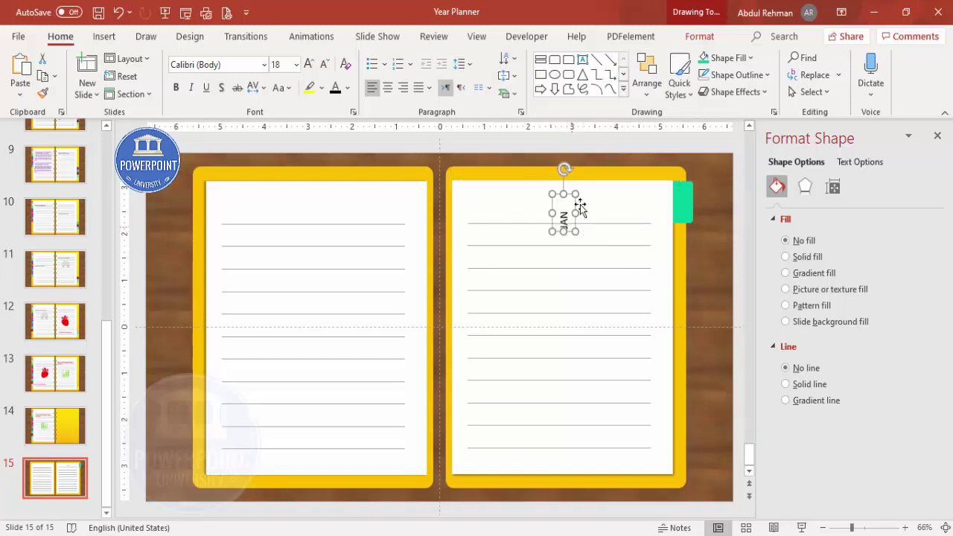
{"action": "left_click", "coordinate": [388, 87]}
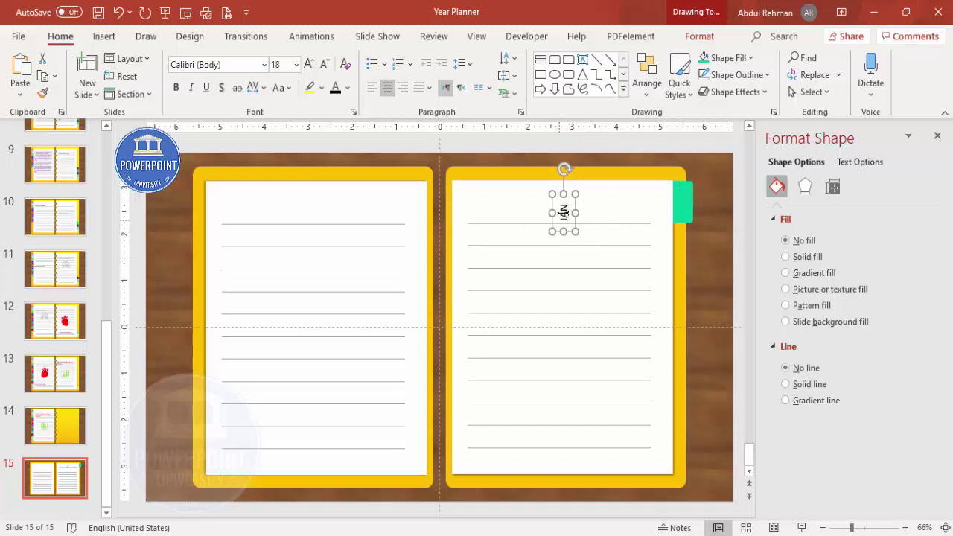
{"action": "left_click_drag", "start_coordinate": [571, 209], "coordinate": [645, 254]}
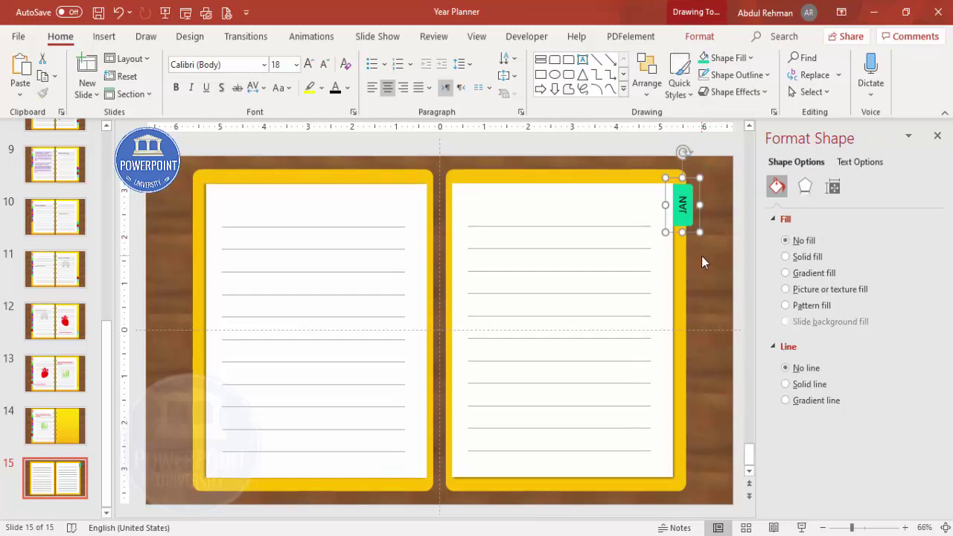
{"action": "left_click", "coordinate": [573, 205], "text": "shift"}
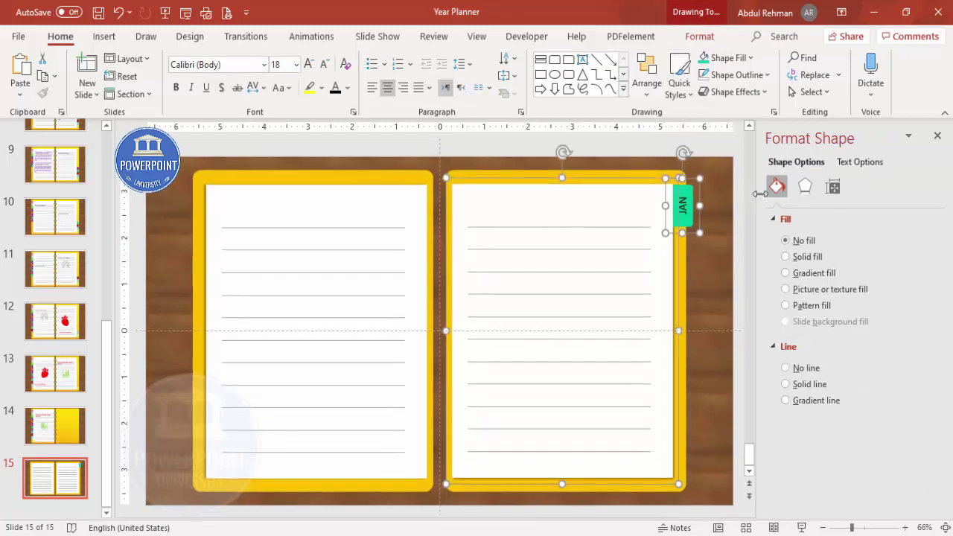
{"action": "key", "text": "ctrl+g"}
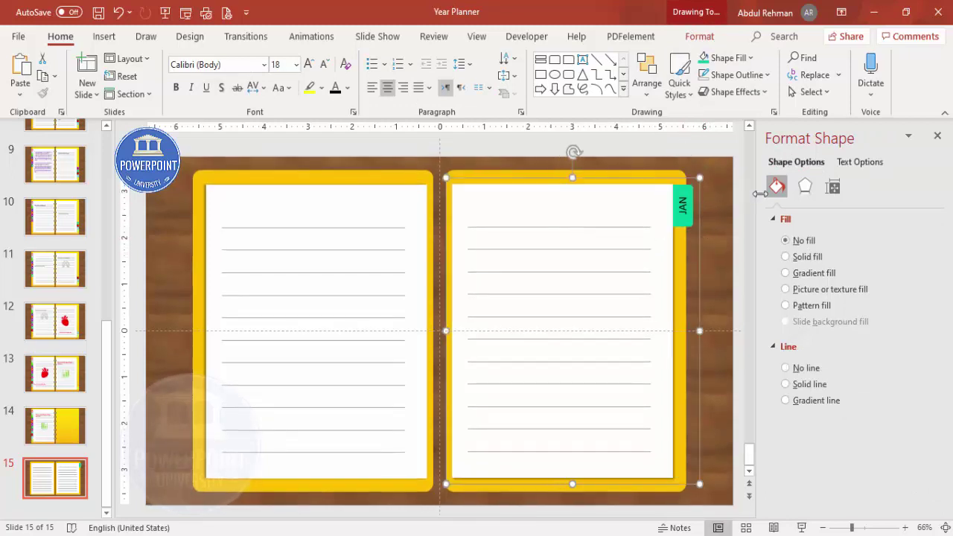